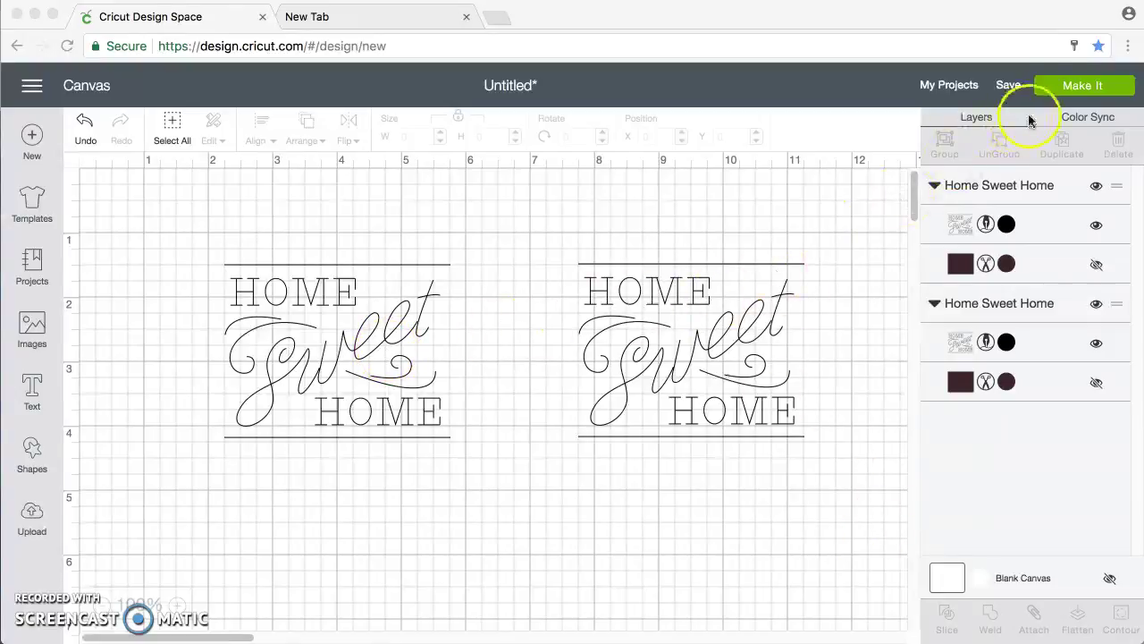
Preview the designs on the mat and reposition both Home Sweet Home designs.
{"action": "left_click", "coordinate": [1062, 88]}
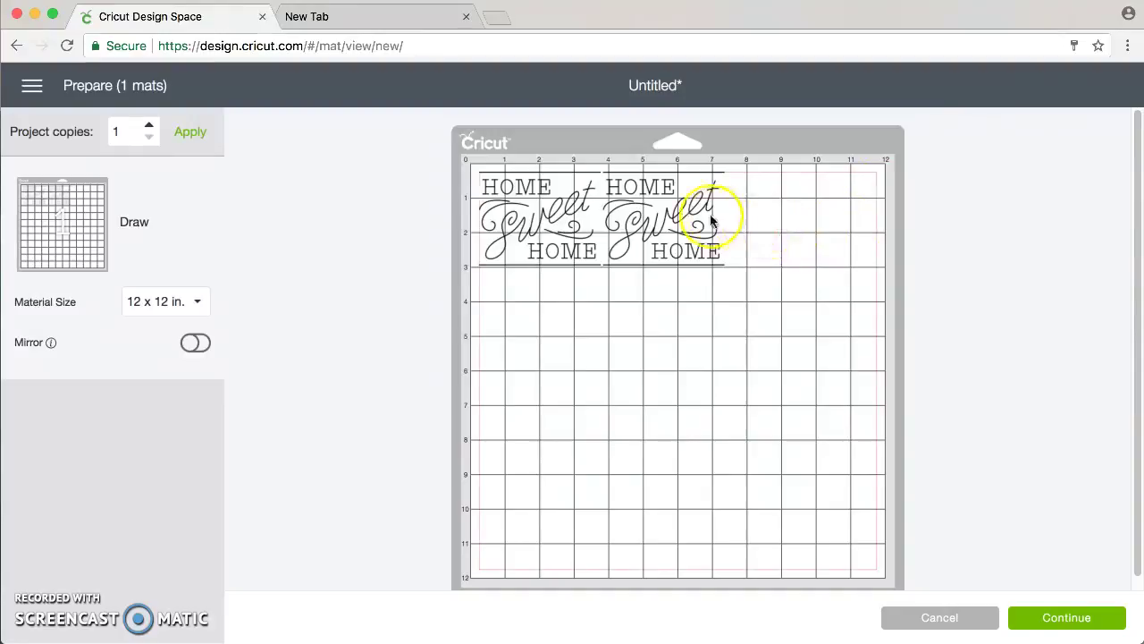
{"action": "left_click_drag", "start_coordinate": [694, 223], "coordinate": [776, 280]}
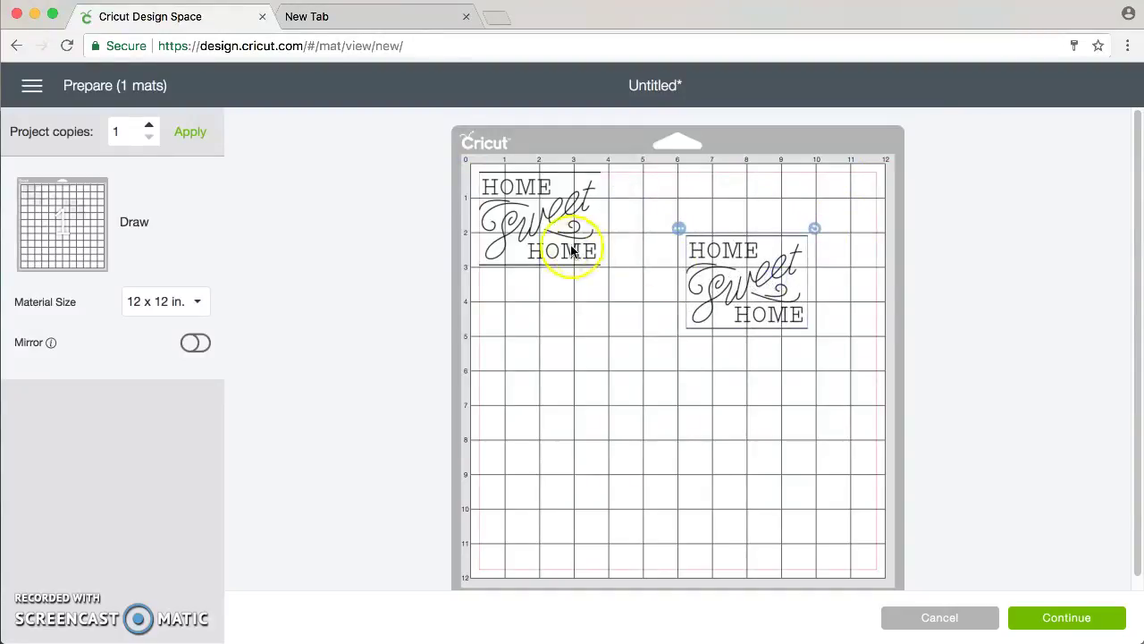
{"action": "left_click_drag", "start_coordinate": [565, 248], "coordinate": [598, 313]}
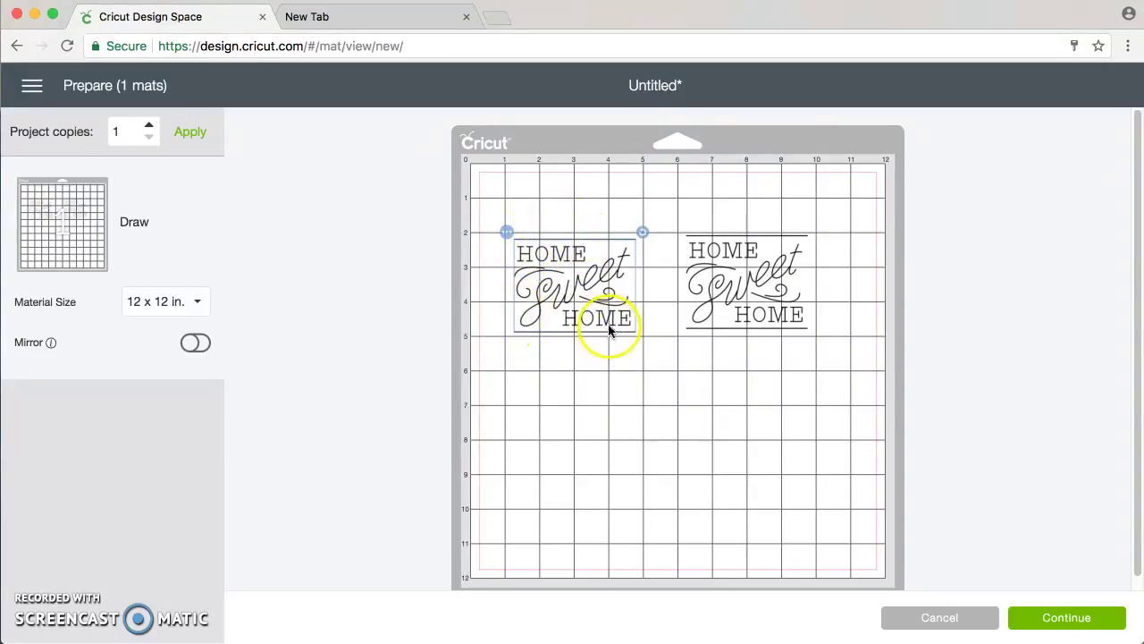
{"action": "left_click", "coordinate": [620, 309]}
{"action": "left_click_drag", "start_coordinate": [620, 308], "coordinate": [617, 307]}
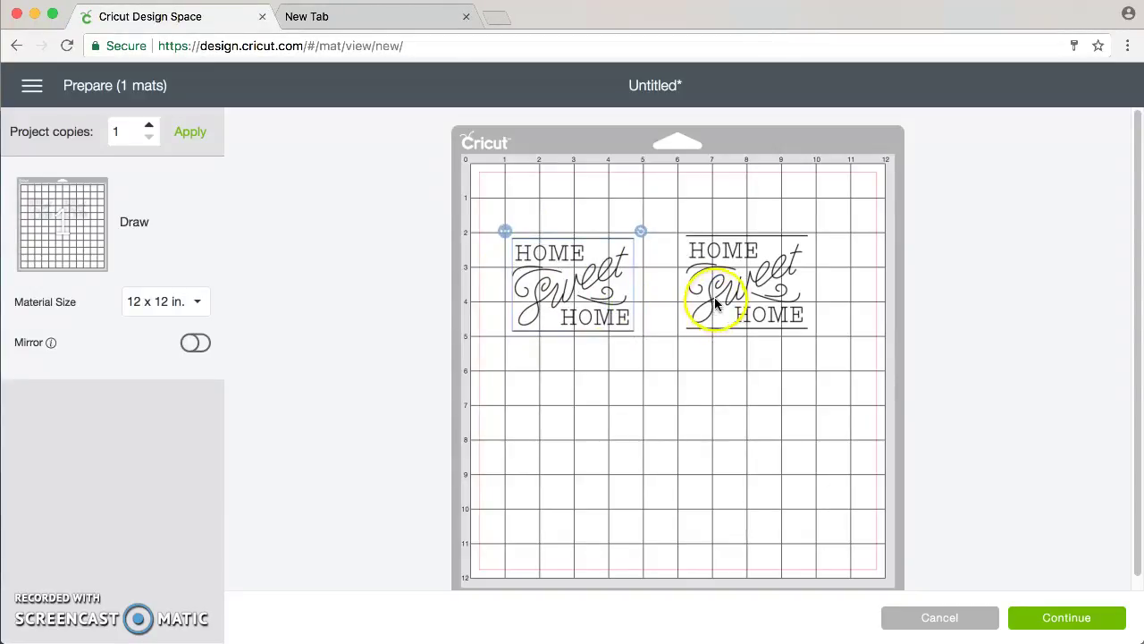
{"action": "left_click", "coordinate": [715, 304]}
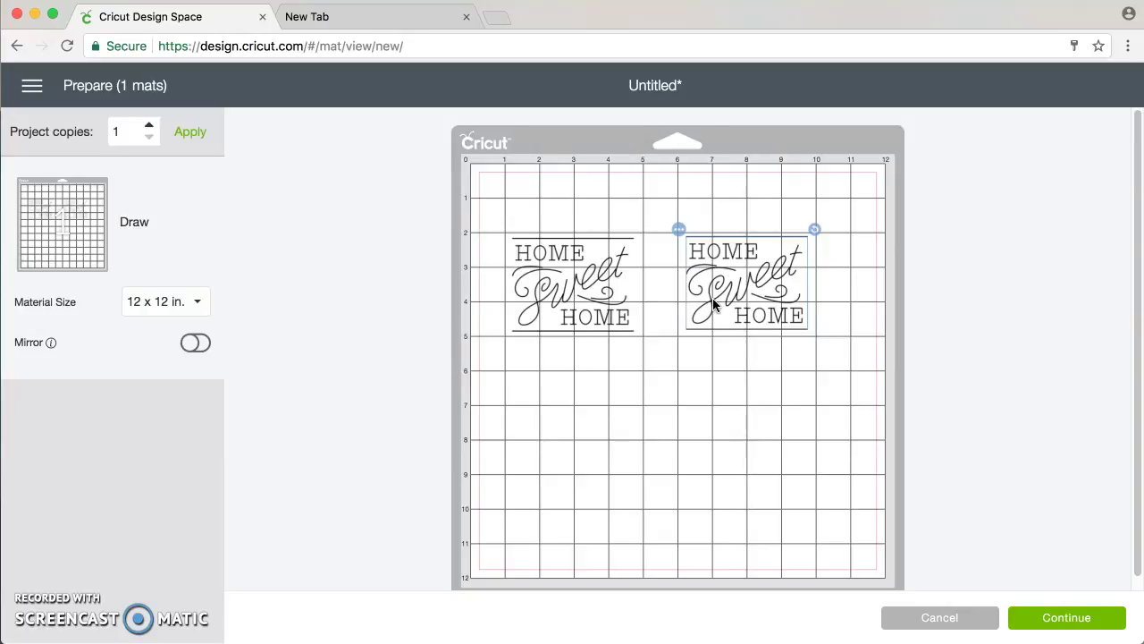
Return to the canvas and open the saved Mat Template 12 project from My Projects.
{"action": "left_click", "coordinate": [957, 623]}
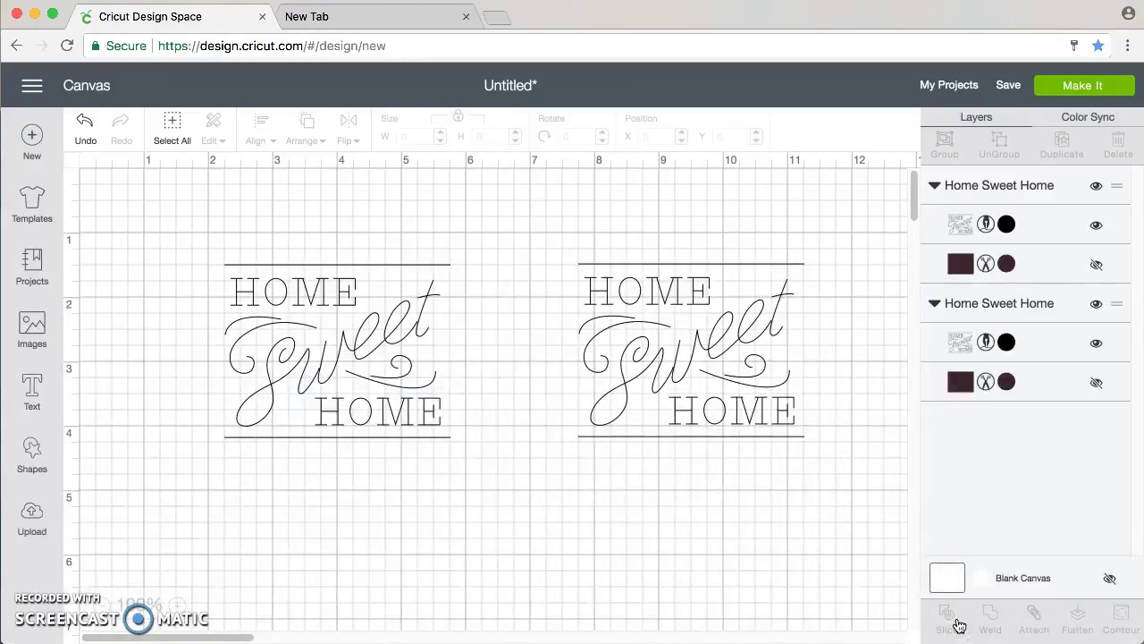
{"action": "left_click", "coordinate": [947, 87]}
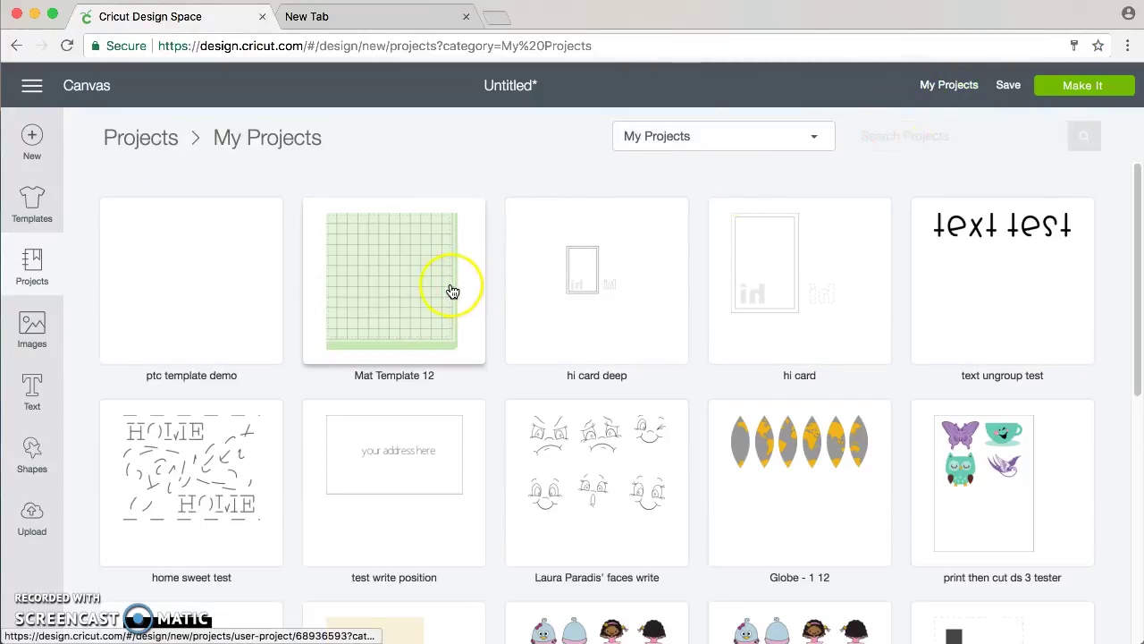
{"action": "left_click", "coordinate": [453, 292]}
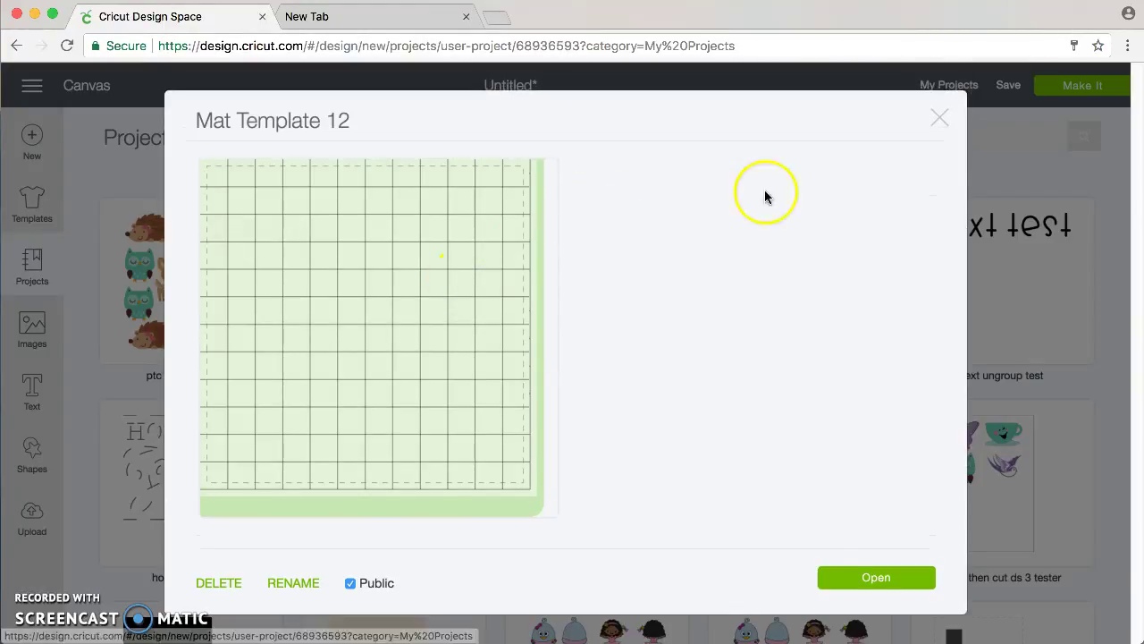
{"action": "left_click", "coordinate": [856, 579]}
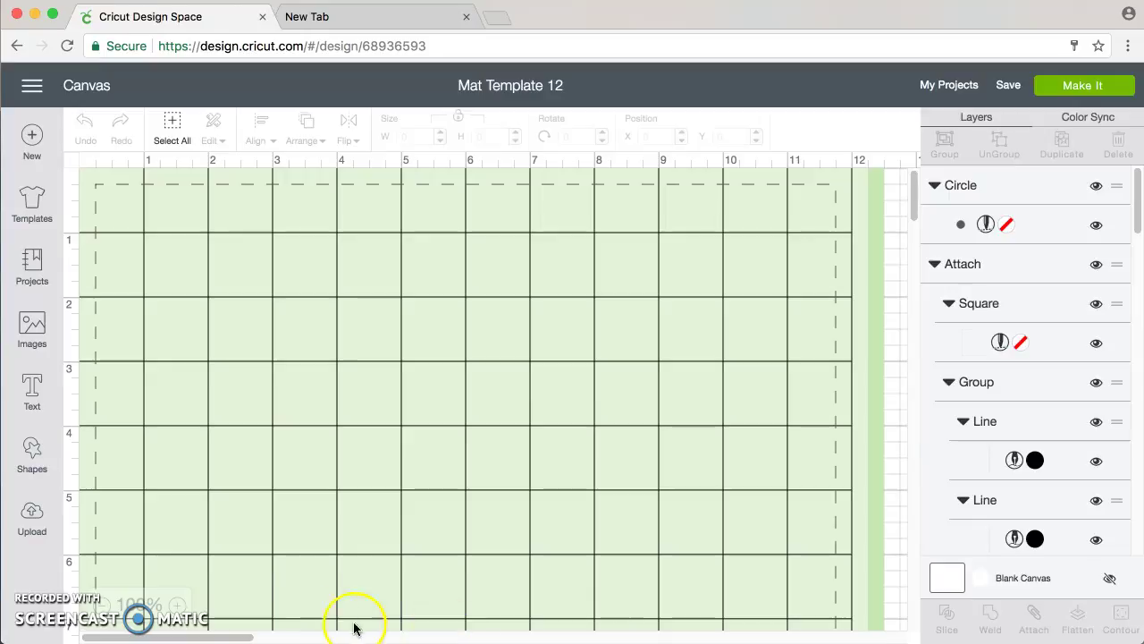
Zoom out to 50% to fit the whole mat and collapse the Circle and Attach layer groups.
{"action": "left_click", "coordinate": [101, 606]}
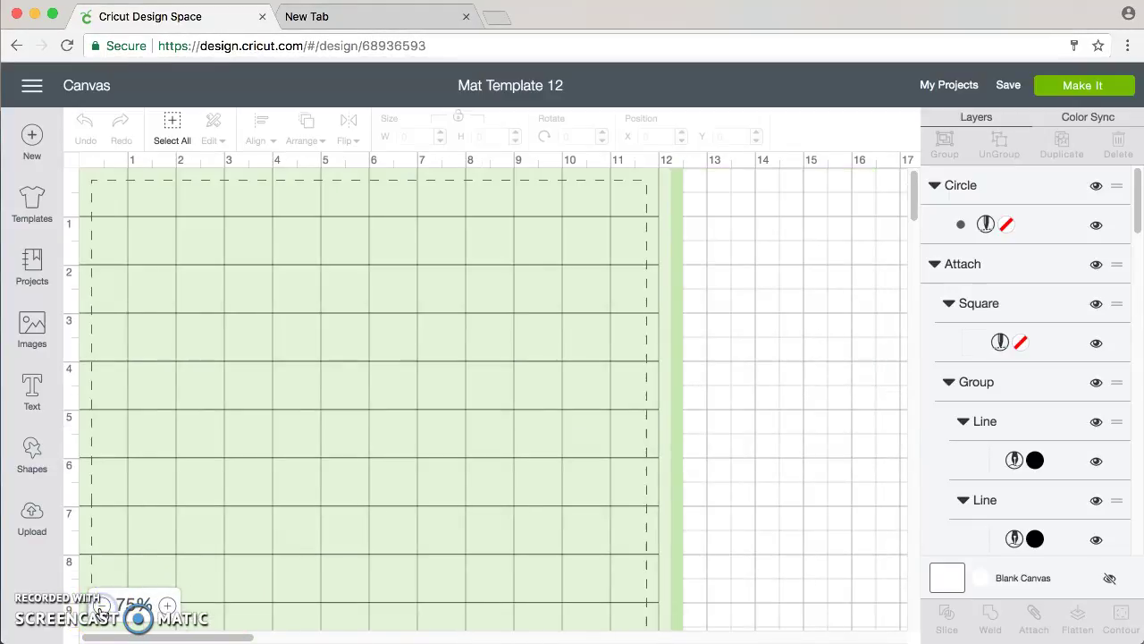
{"action": "left_click", "coordinate": [101, 606]}
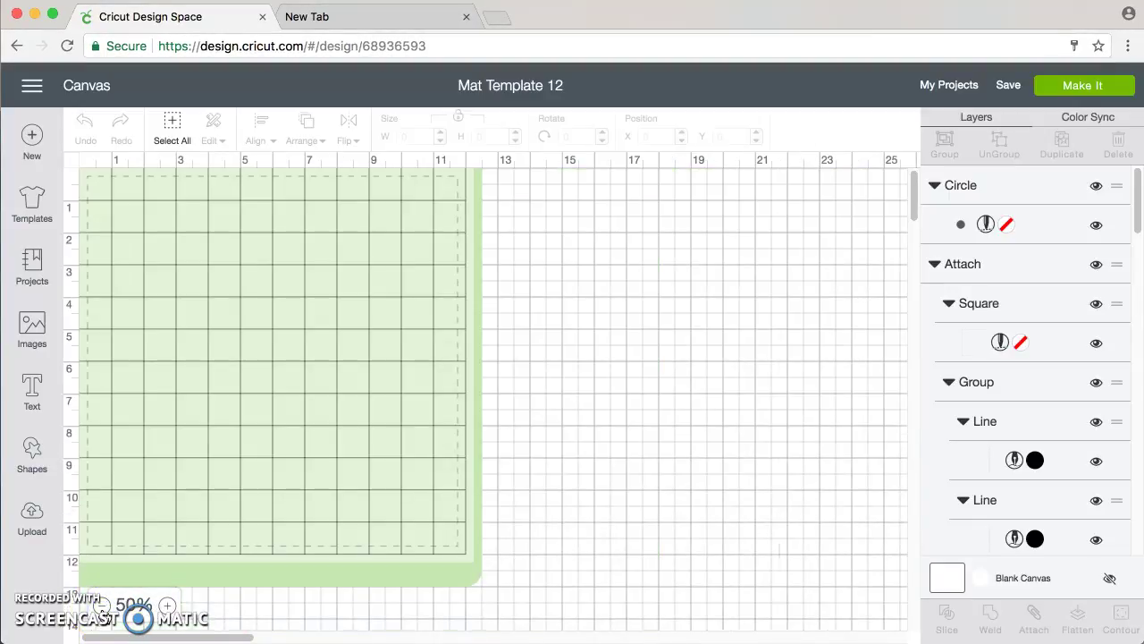
{"action": "left_click", "coordinate": [934, 186]}
{"action": "left_click", "coordinate": [933, 226]}
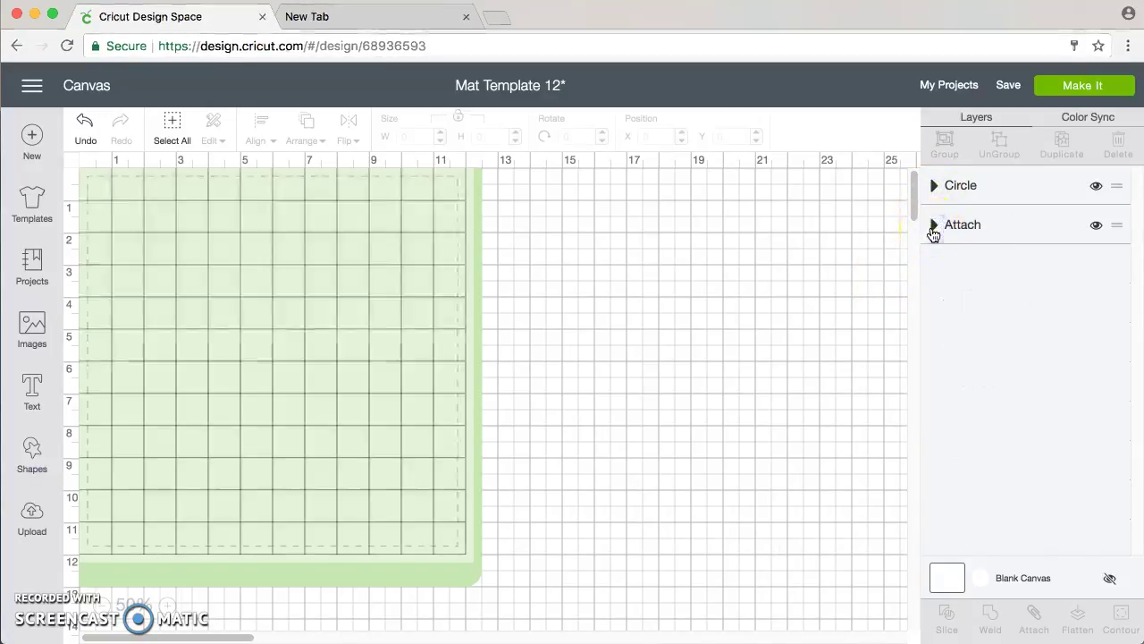
{"action": "left_click", "coordinate": [974, 278]}
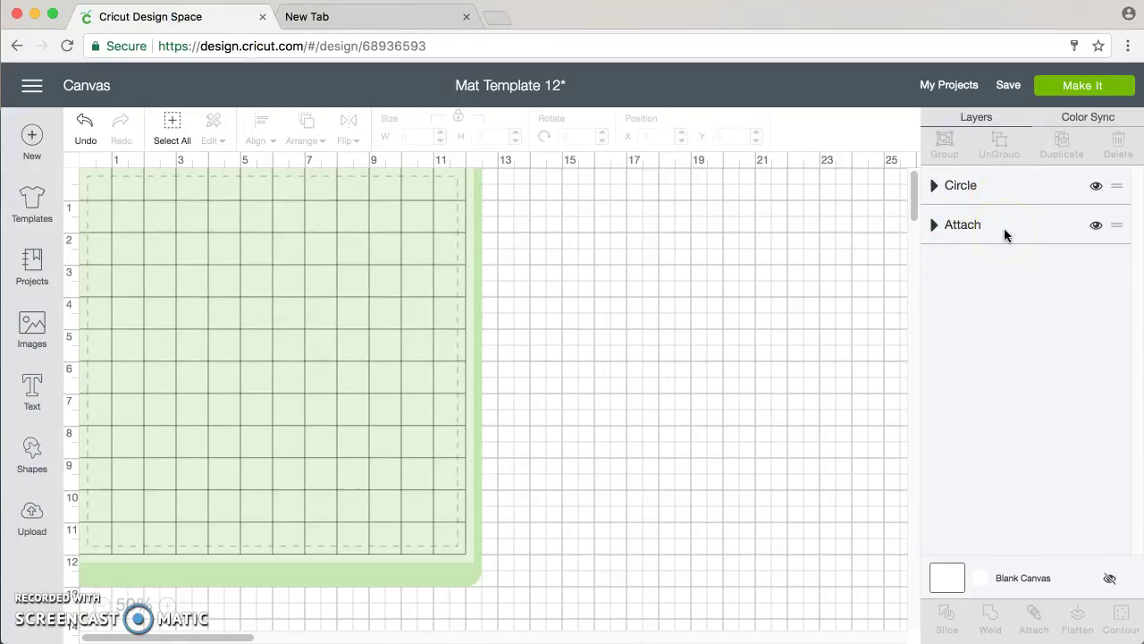
{"action": "left_click", "coordinate": [978, 224]}
{"action": "left_click", "coordinate": [855, 293]}
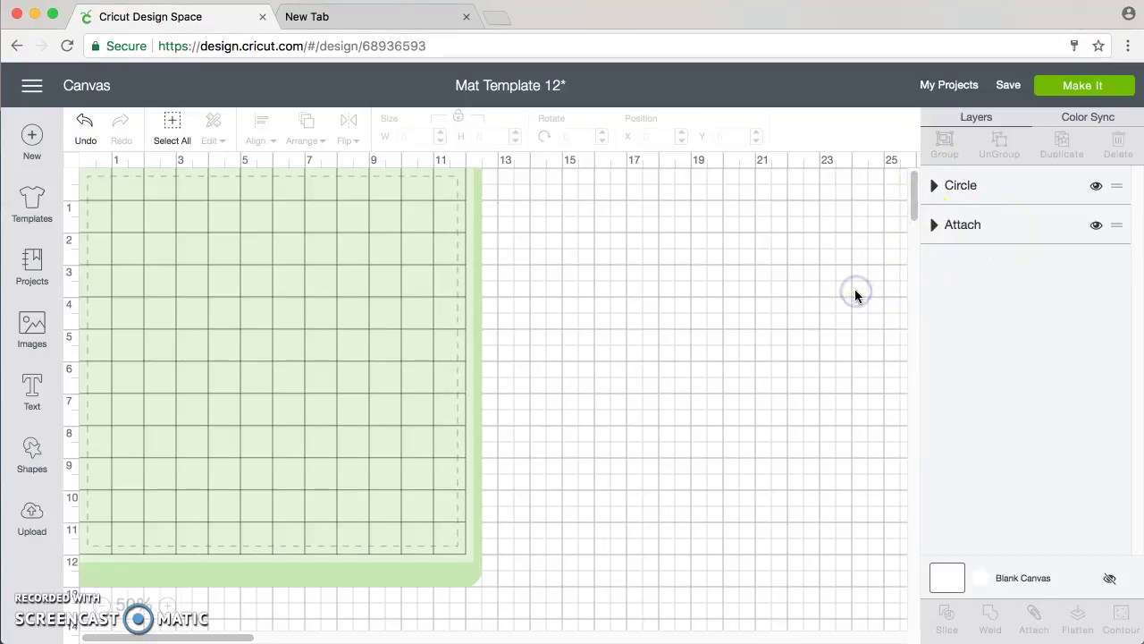
Insert the free Home Sweet Home image from the image library onto the canvas.
{"action": "left_click", "coordinate": [720, 301]}
{"action": "left_click", "coordinate": [4, 343]}
{"action": "left_click", "coordinate": [41, 338]}
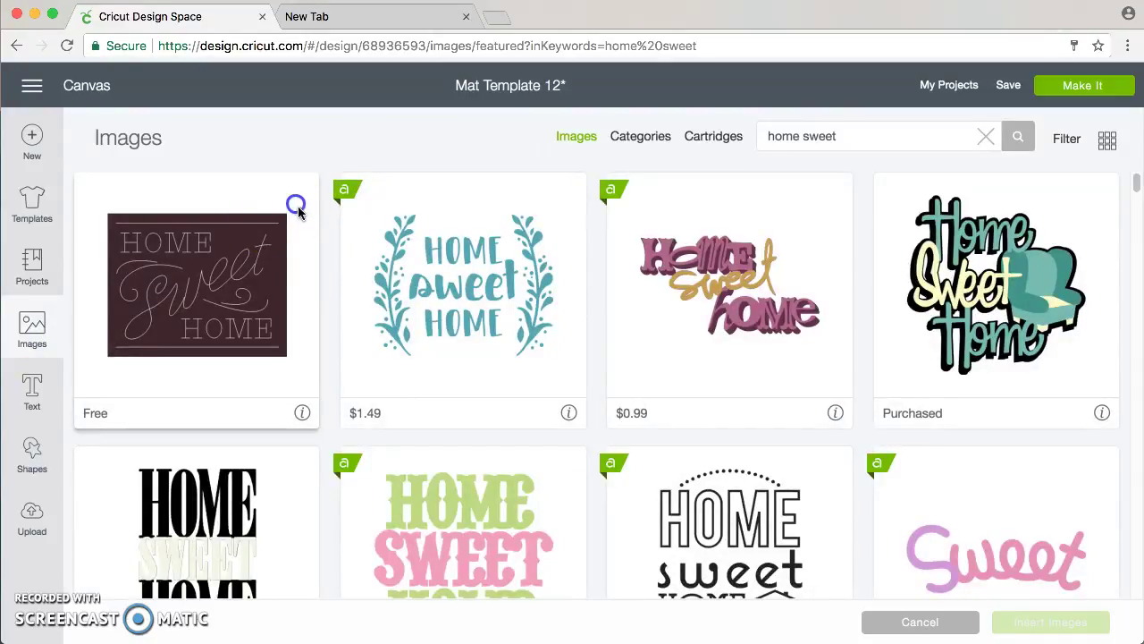
{"action": "left_click", "coordinate": [302, 216]}
{"action": "left_click", "coordinate": [1023, 623]}
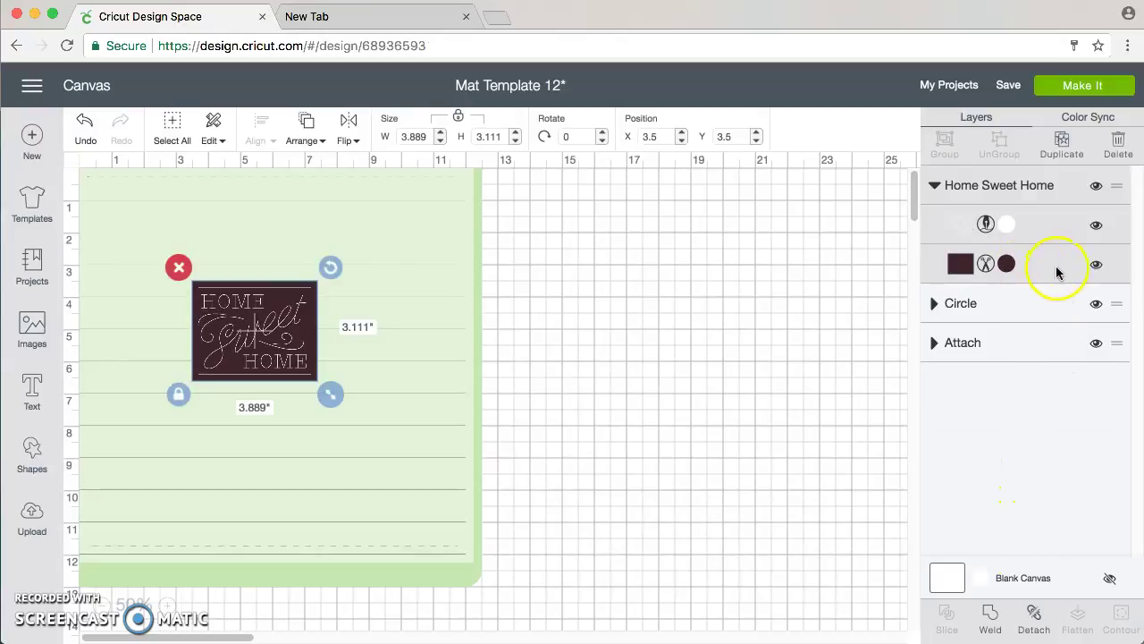
Hide the image's cut layer and set its write layer to a Black 0.3 Tip pen.
{"action": "left_click", "coordinate": [1094, 268]}
{"action": "left_click", "coordinate": [1008, 228]}
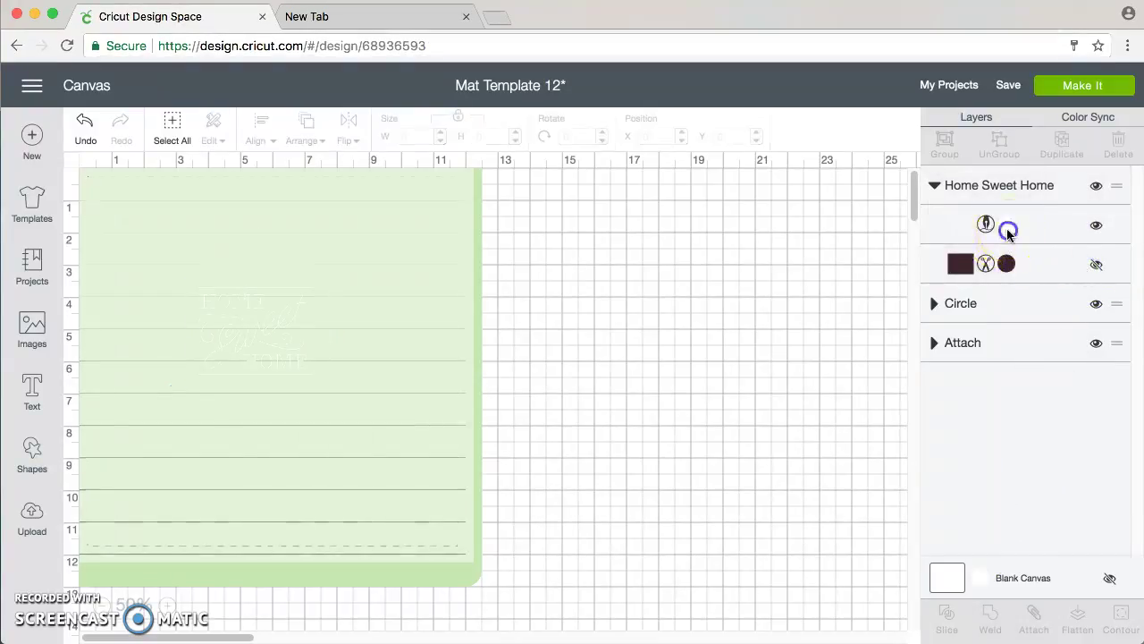
{"action": "left_click", "coordinate": [761, 330]}
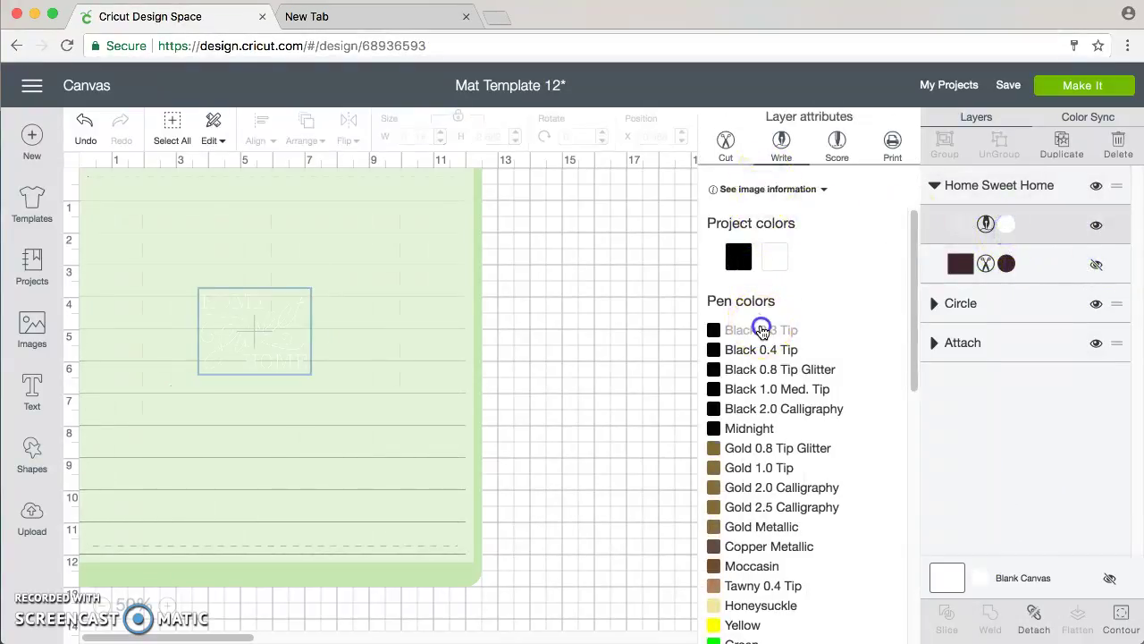
{"action": "left_click", "coordinate": [612, 348]}
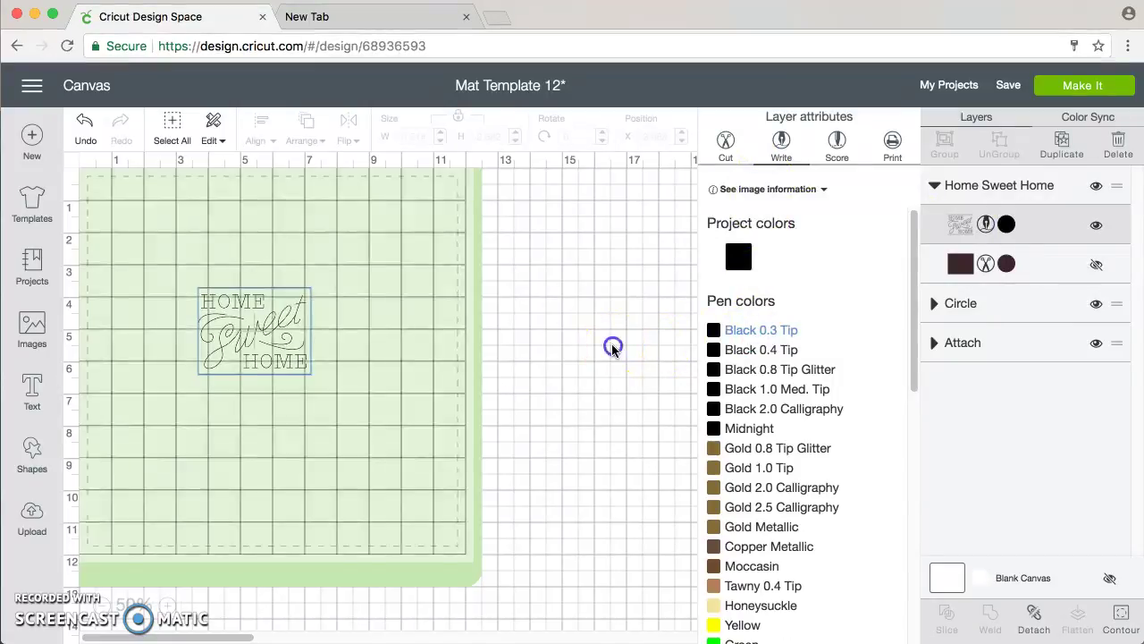
Position the Home Sweet Home design at X 2.25 and Y 1.5 near the mat's top-left.
{"action": "left_click_drag", "start_coordinate": [257, 330], "coordinate": [215, 255]}
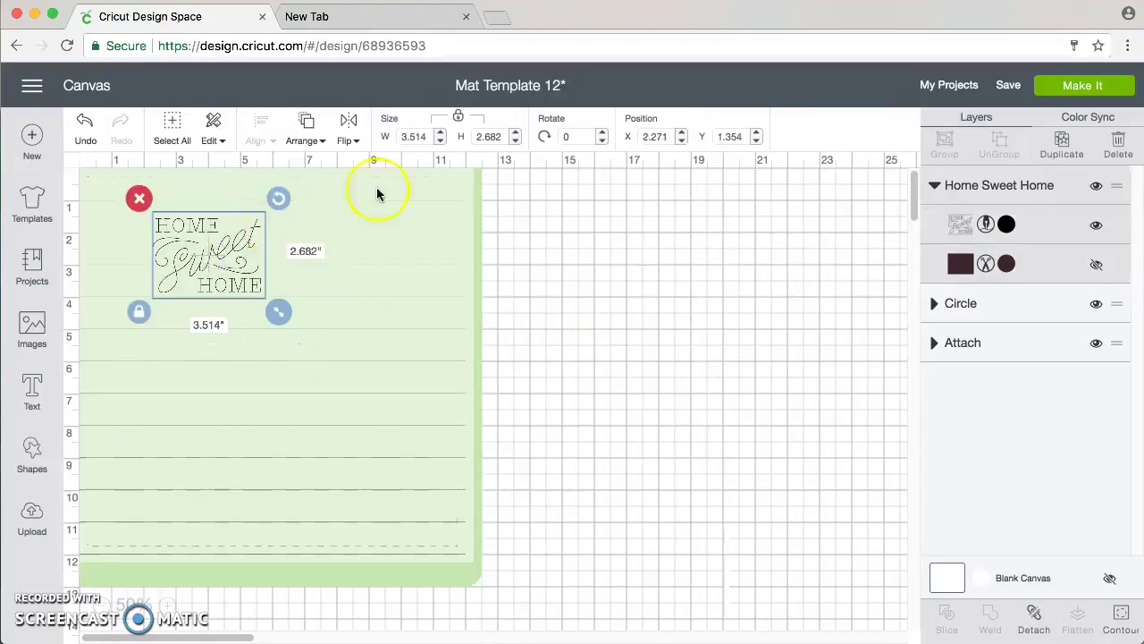
{"action": "left_click", "coordinate": [652, 136]}
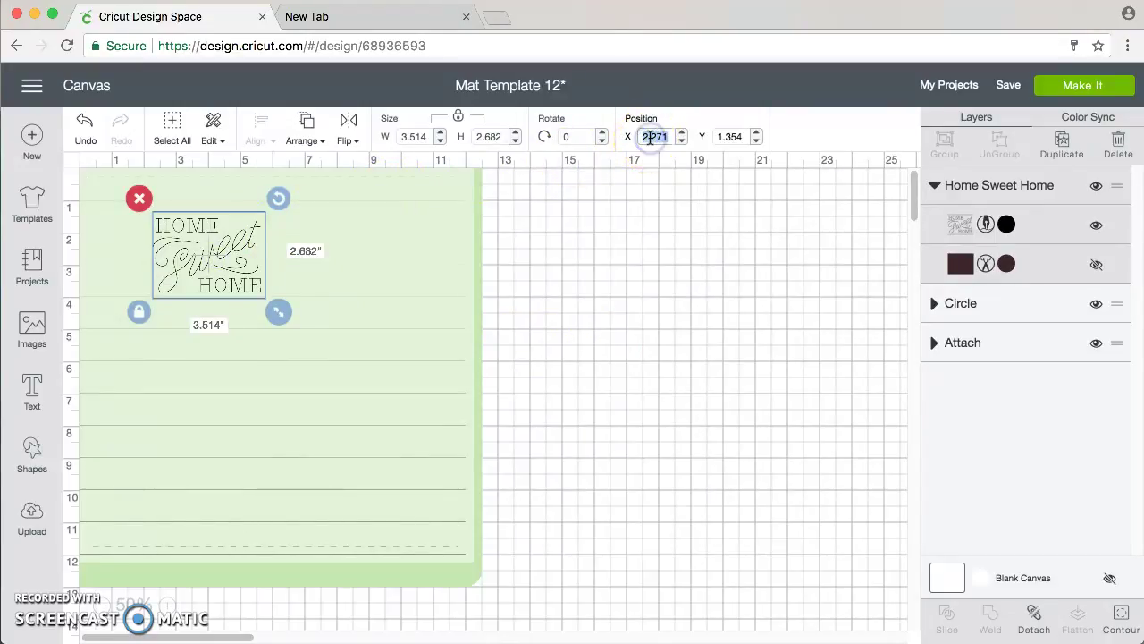
{"action": "type", "text": "2"}
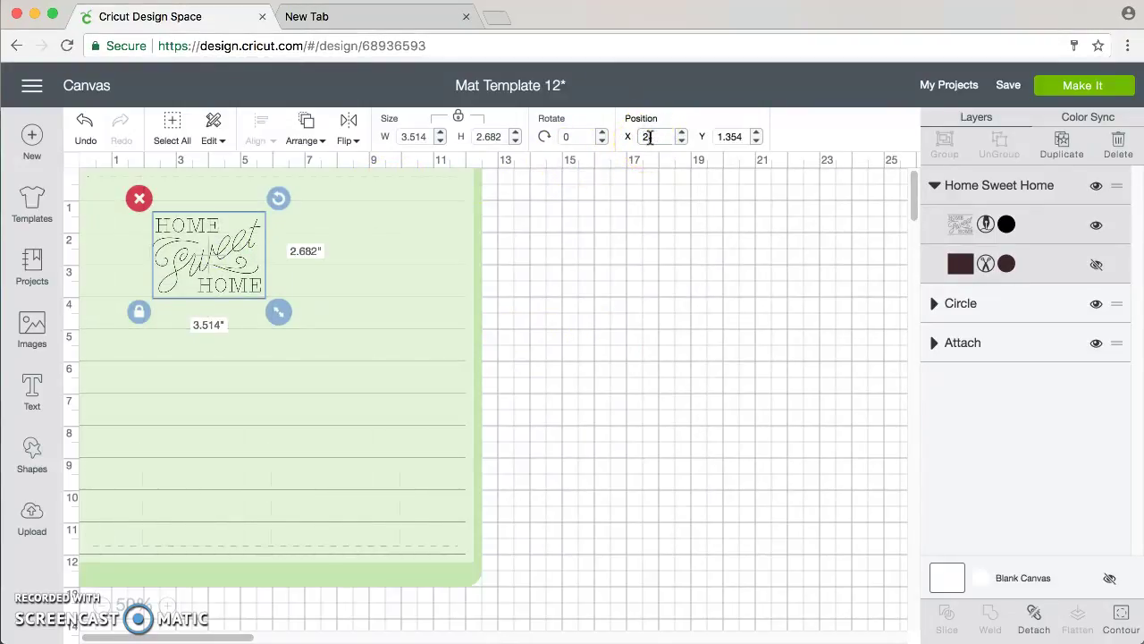
{"action": "type", "text": ".25"}
{"action": "key", "text": "Tab"}
{"action": "type", "text": "1"}
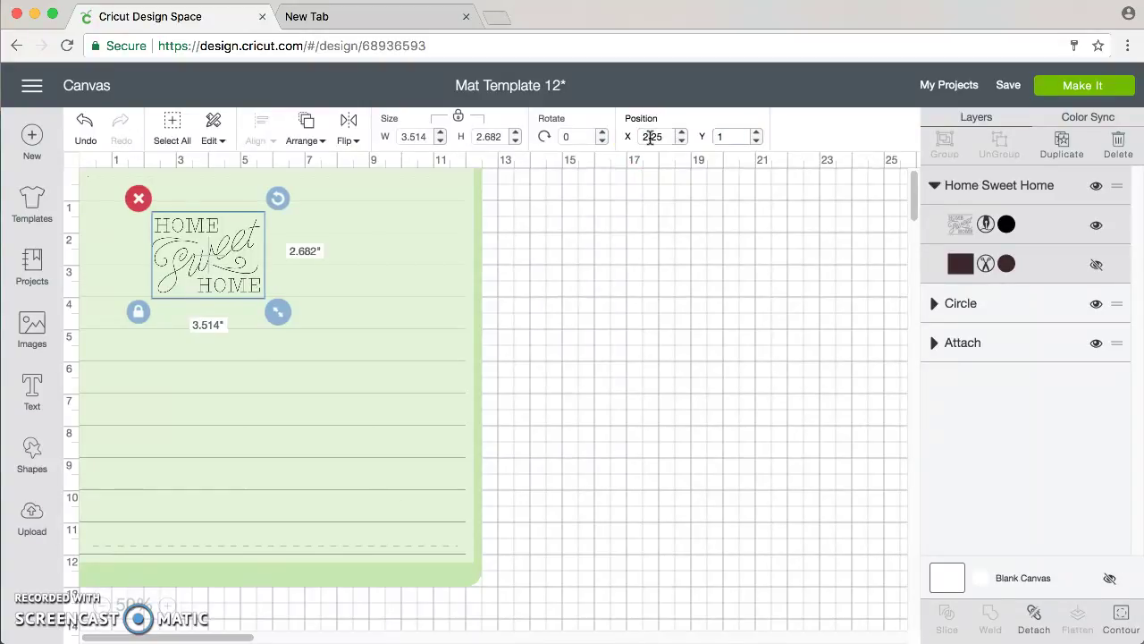
{"action": "type", "text": ".5"}
{"action": "key", "text": "Return"}
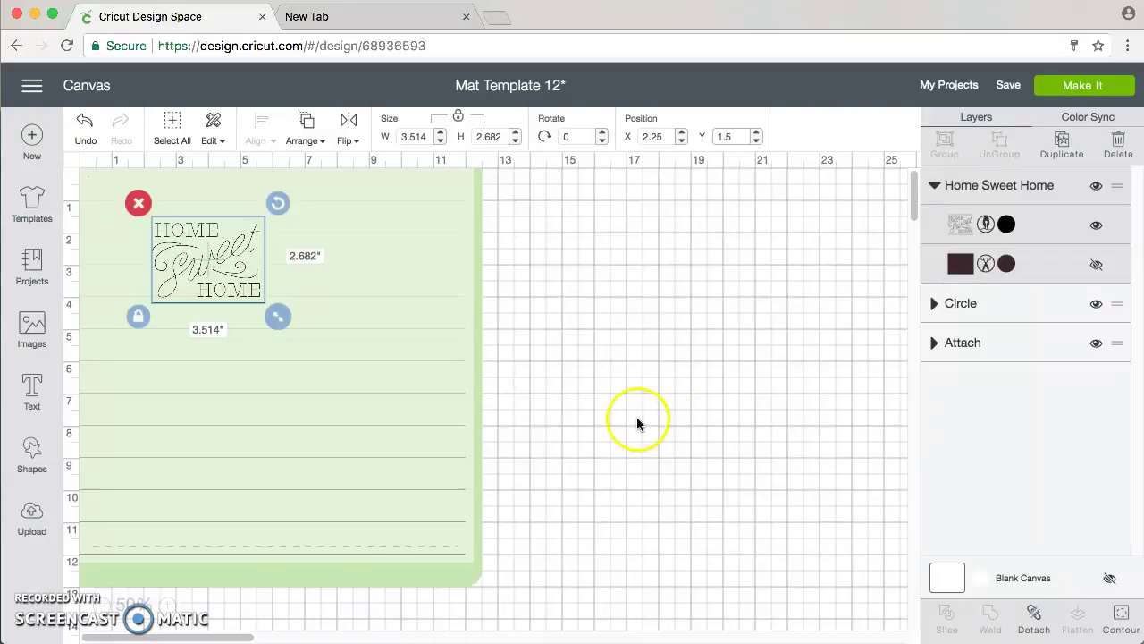
Hide the Attach mat-grid layer, select all, and attach Home Sweet Home with Circle.
{"action": "left_click", "coordinate": [1096, 344]}
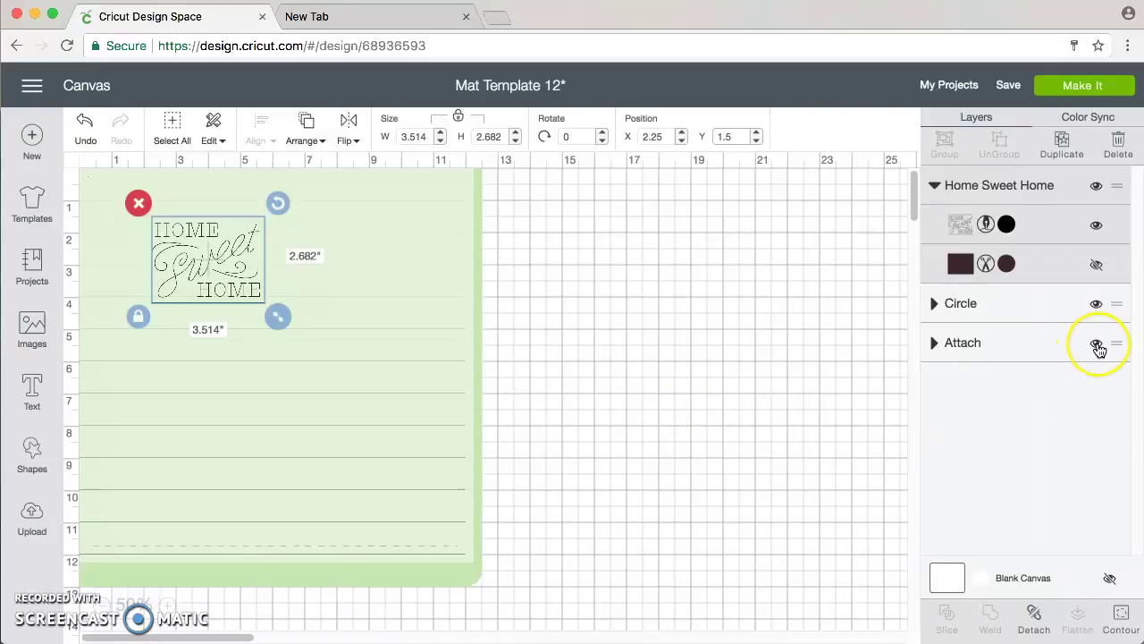
{"action": "left_click", "coordinate": [1096, 346]}
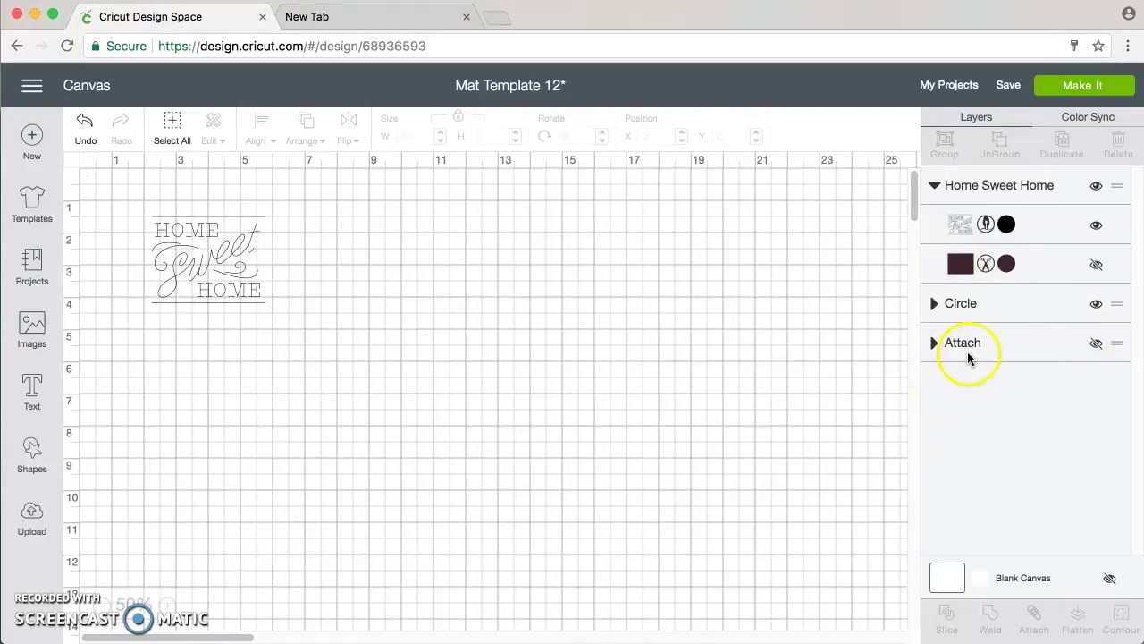
{"action": "left_click", "coordinate": [174, 124]}
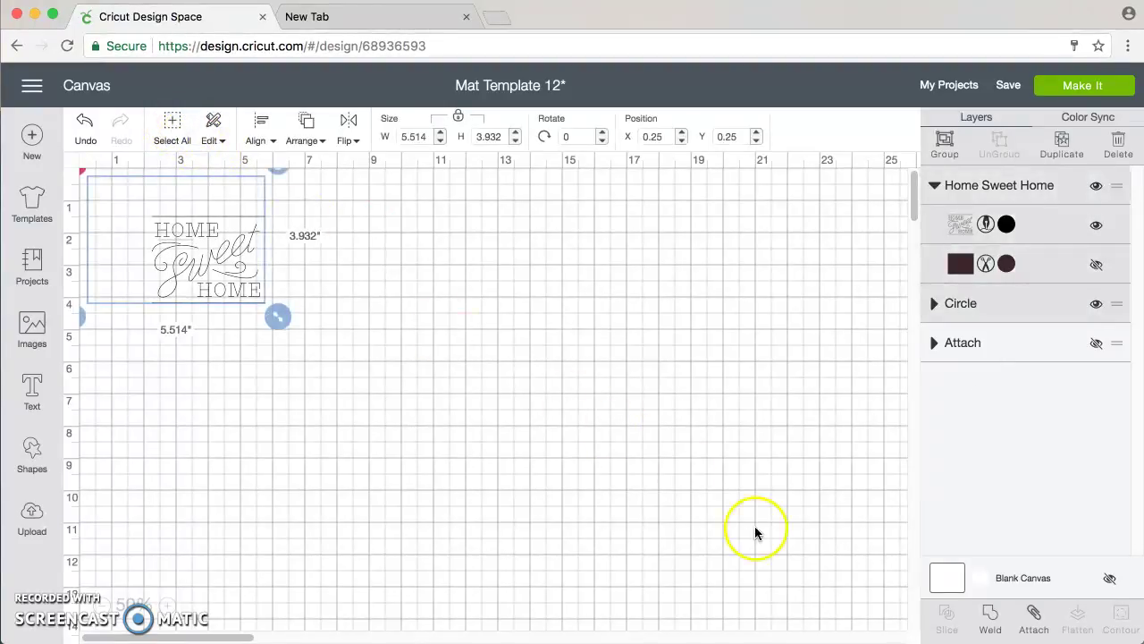
{"action": "left_click", "coordinate": [1037, 616]}
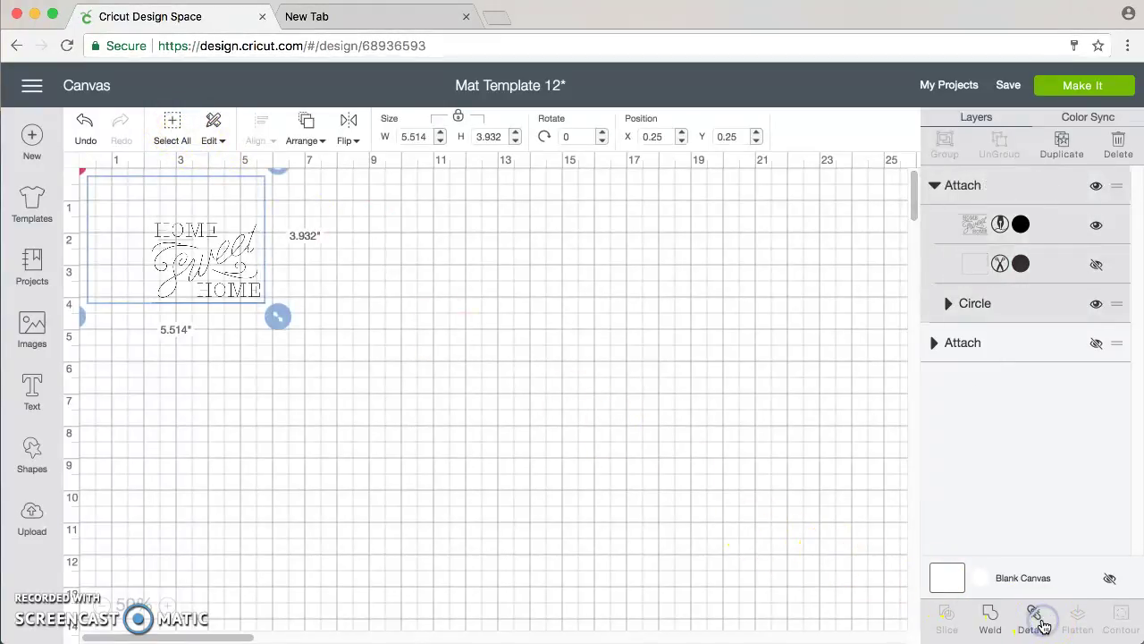
Send the attached design to the Prepare screen via Make It.
{"action": "left_click", "coordinate": [1097, 92]}
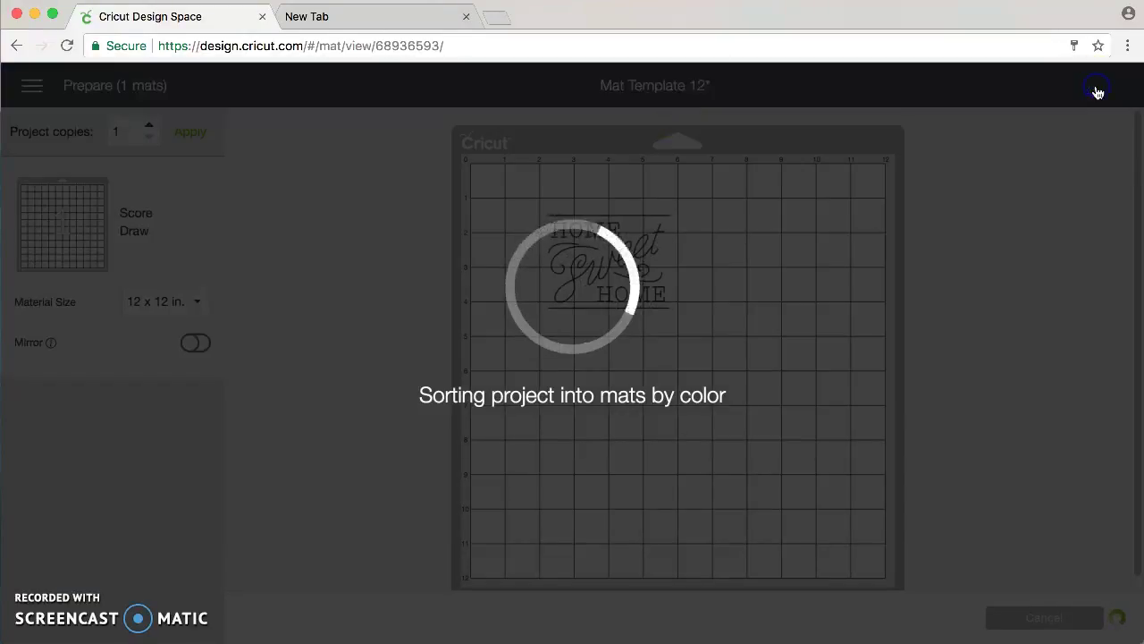